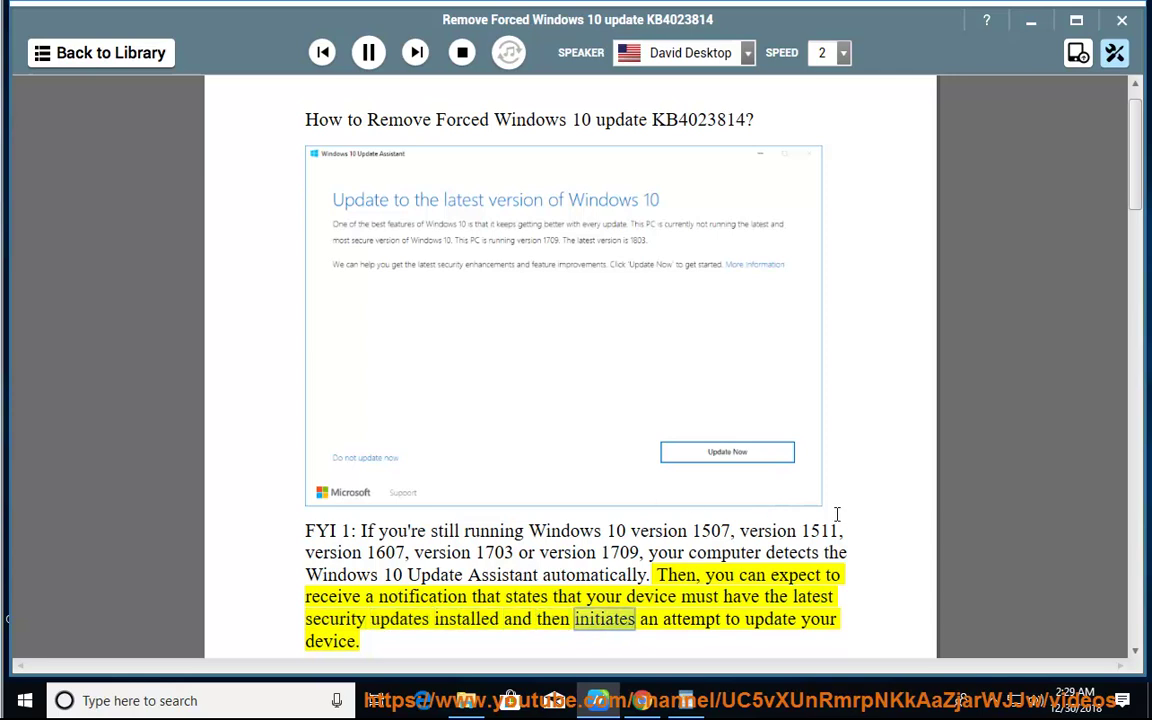
Show the Windows 10 Update Assistant desktop shortcut, then pause the guide after the Allow Telemetry note
left_click(1030, 21)
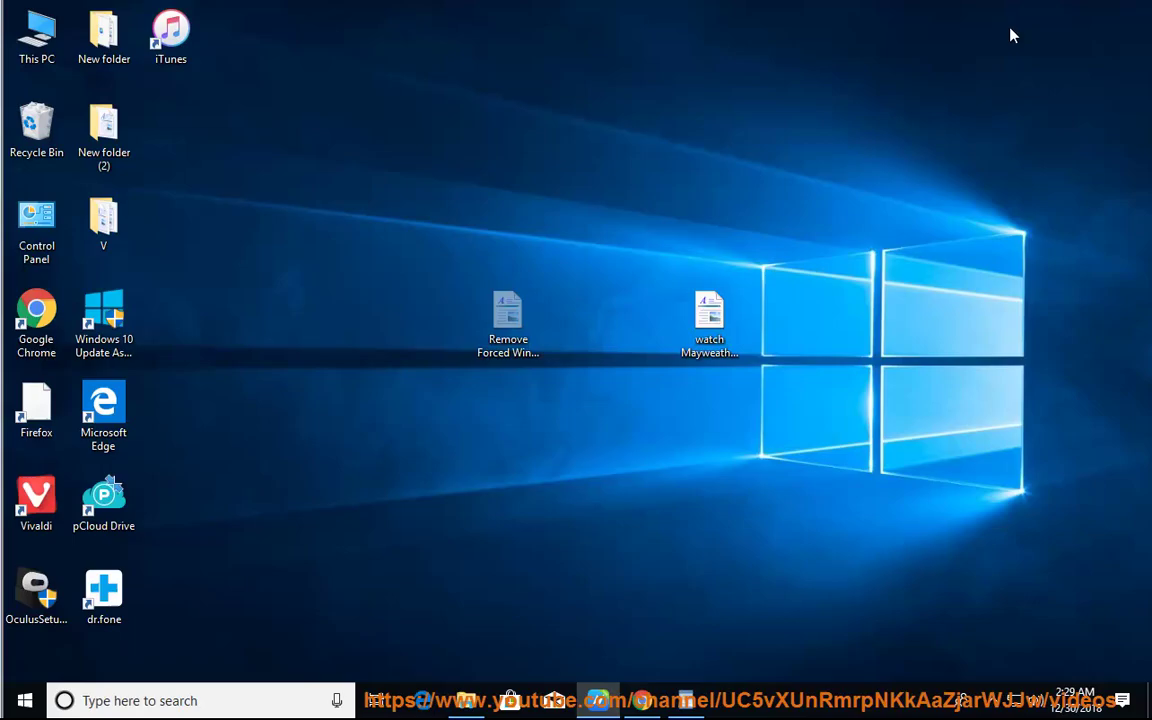
left_click(104, 318)
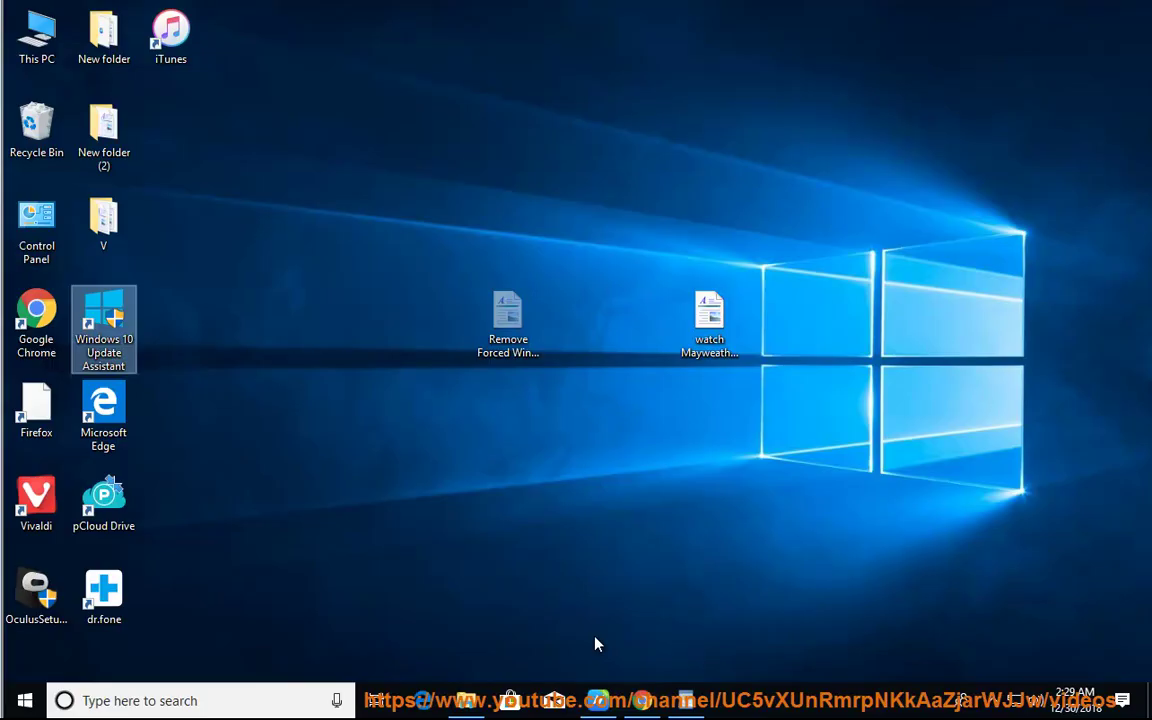
key("alt+Tab")
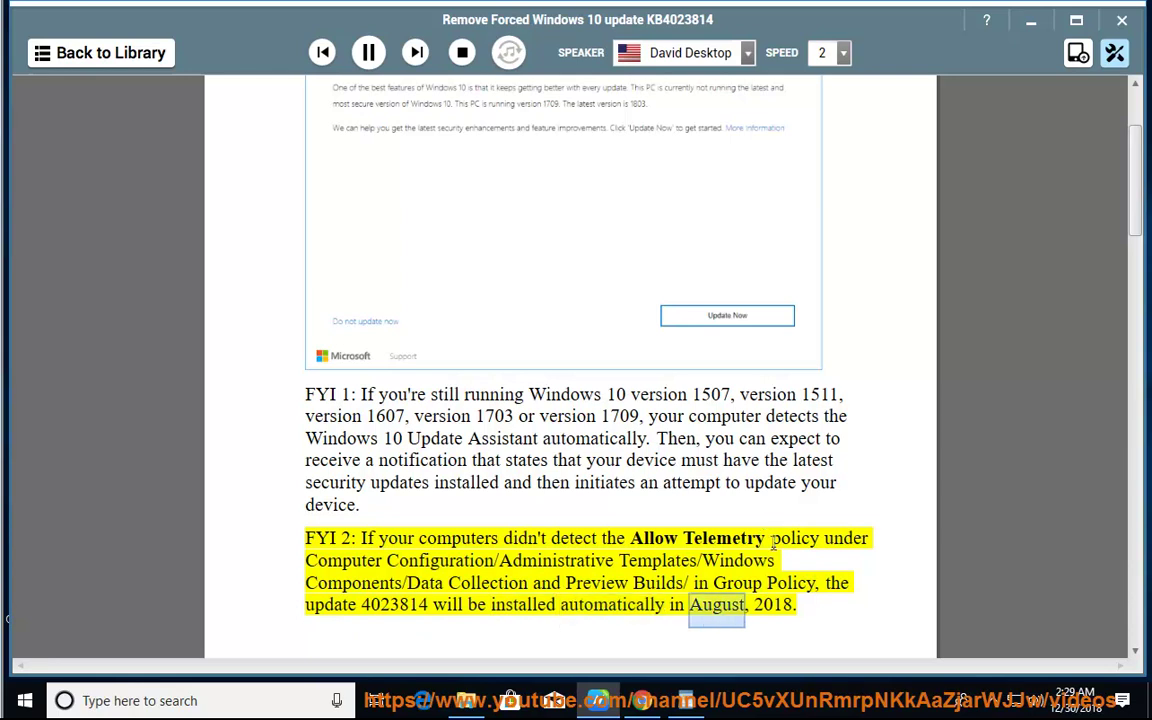
left_click(376, 64)
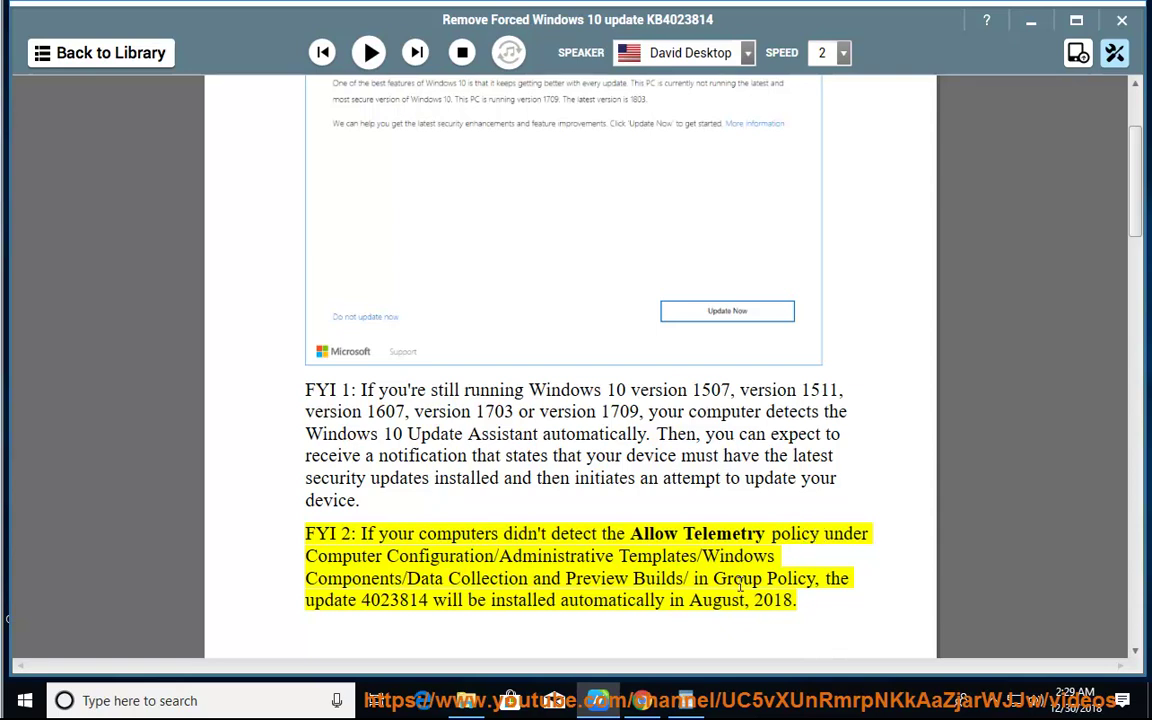
Launch the Local Group Policy Editor from a 'po' Windows search and reposition its window
left_click(224, 690)
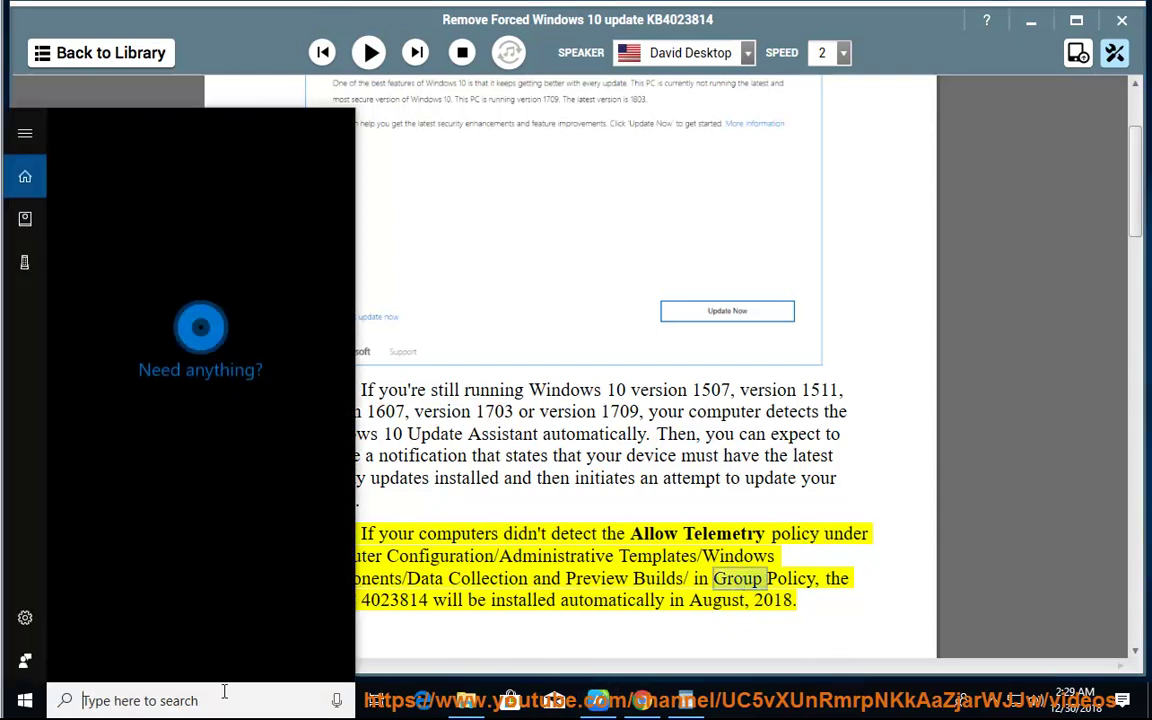
type("po")
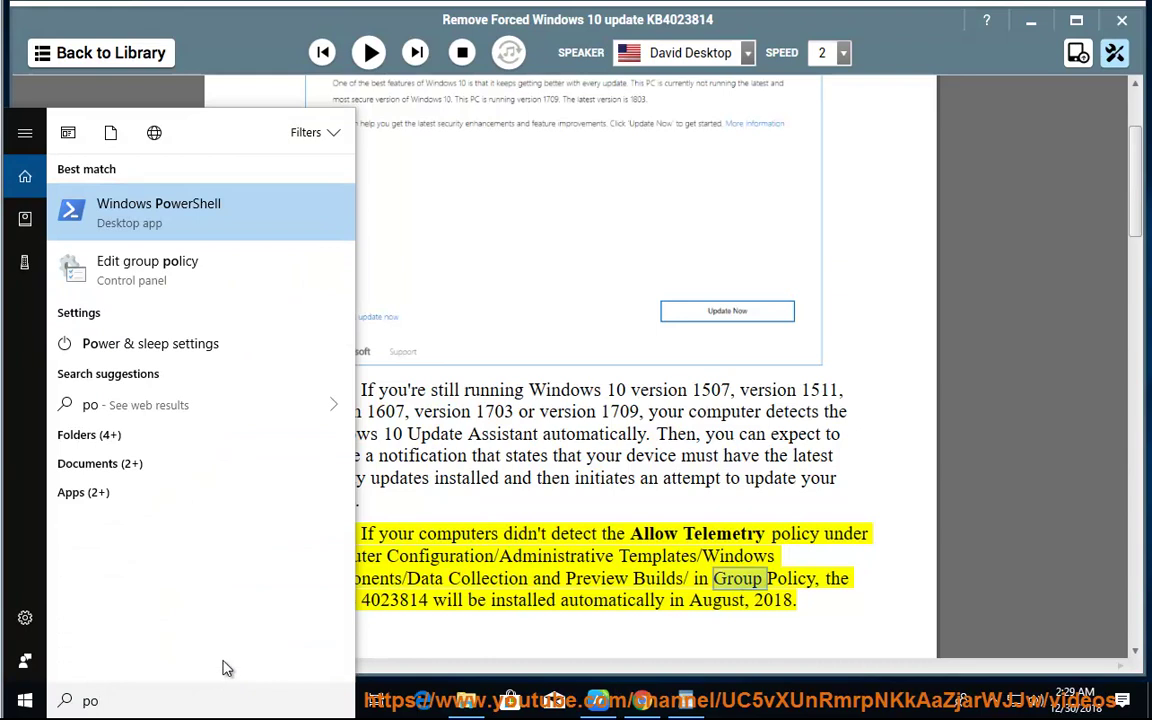
left_click(150, 265)
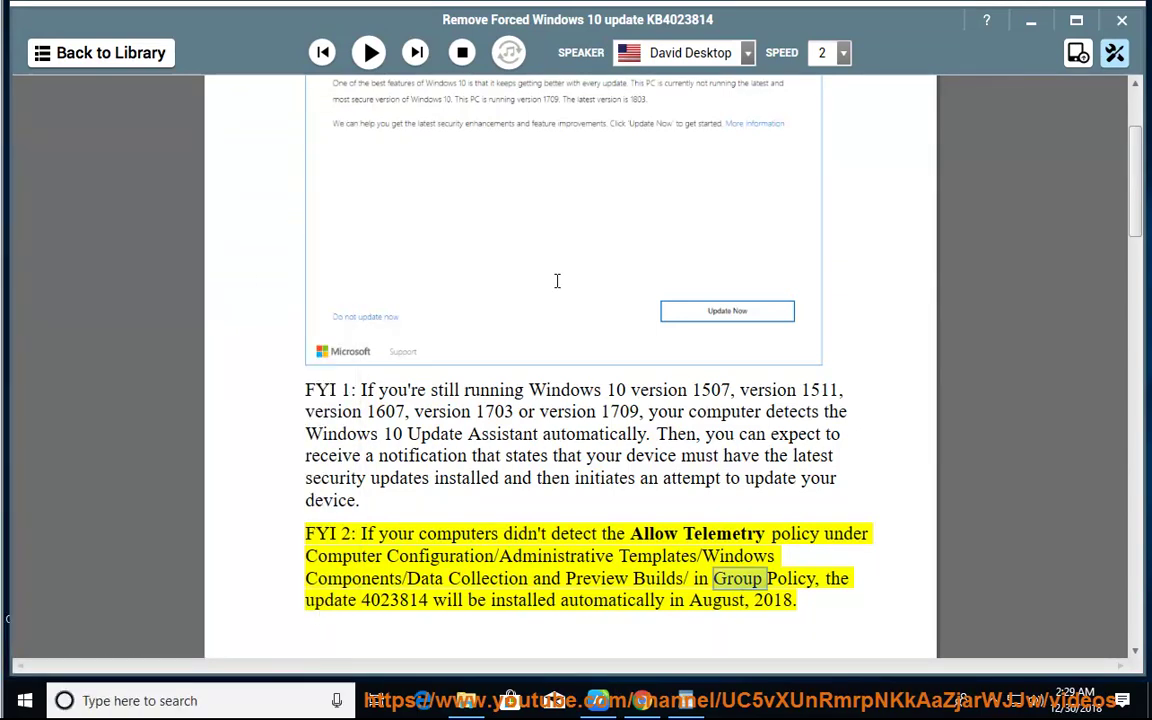
mouse_move(460, 156)
left_mouse_down()
mouse_move(715, 45)
mouse_move(671, 51)
left_mouse_up()
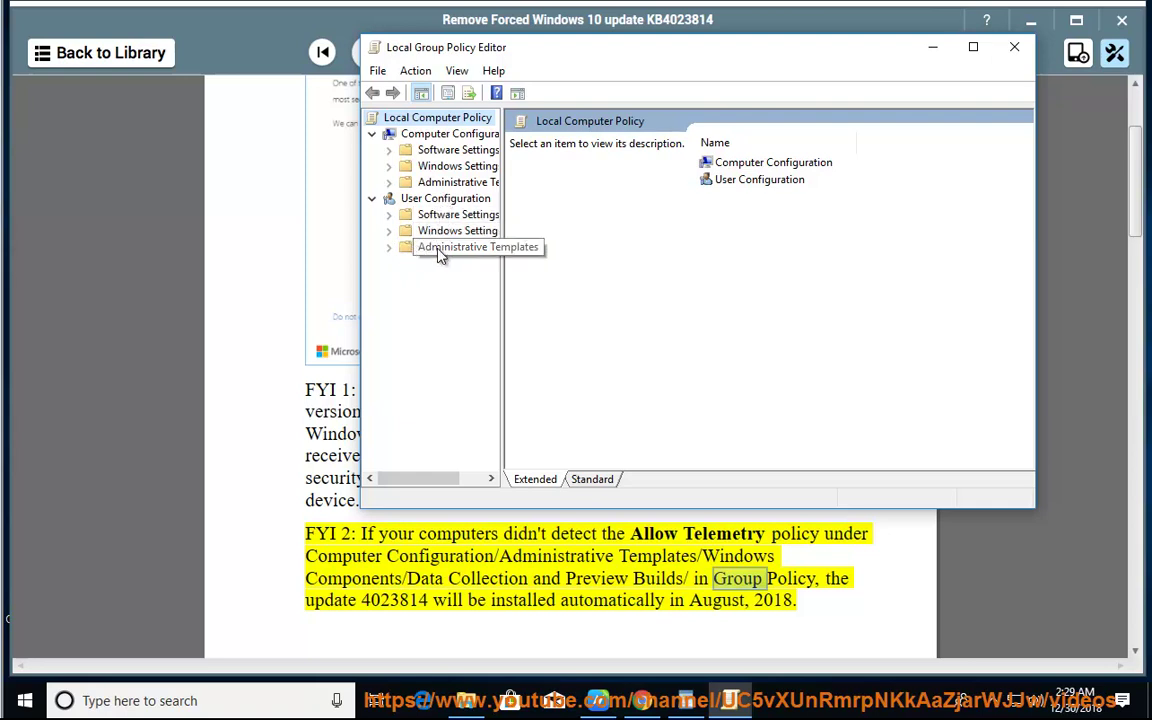
Navigate Administrative Templates > Windows Components > Data Collection and Preview Builds and show Allow Telemetry's description
left_click(437, 247)
left_click(389, 247)
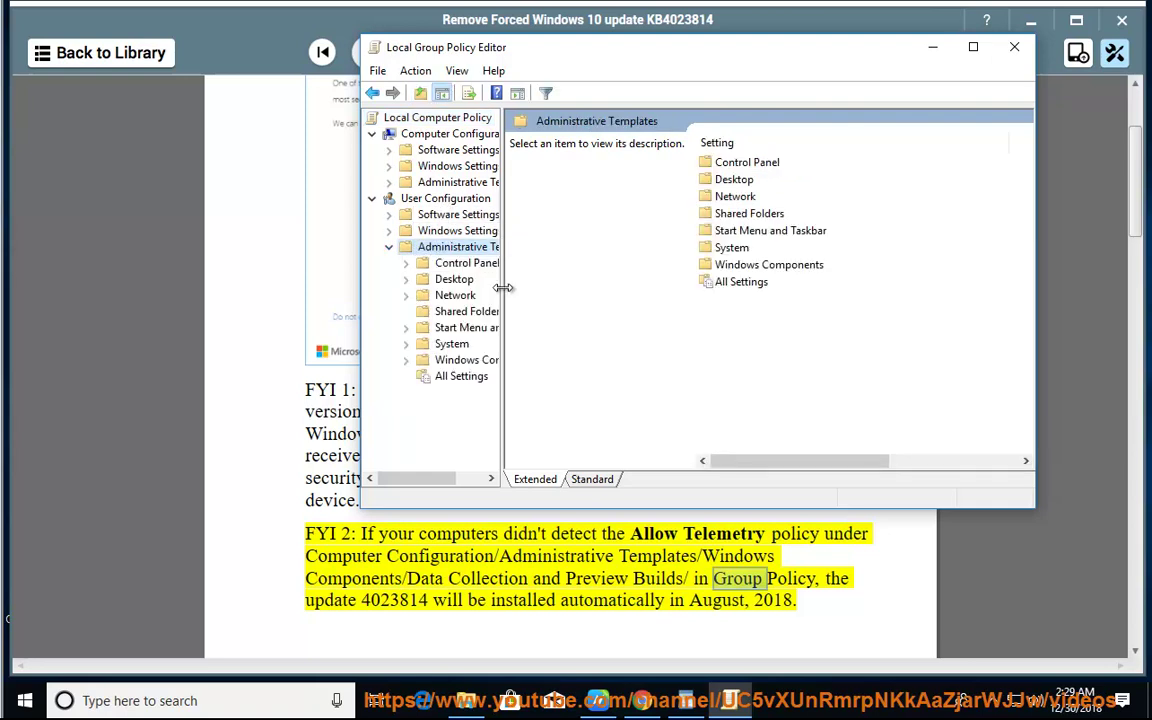
mouse_move(502, 288)
left_mouse_down()
mouse_move(653, 292)
mouse_move(621, 297)
left_mouse_up()
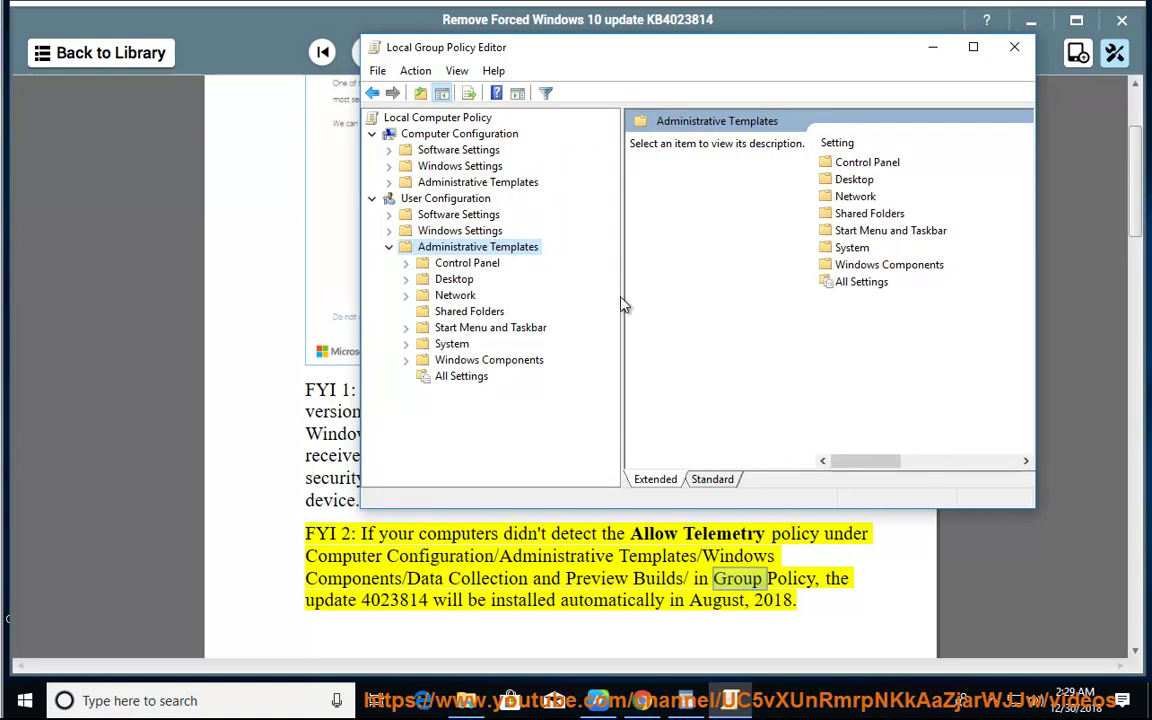
double_click(468, 361)
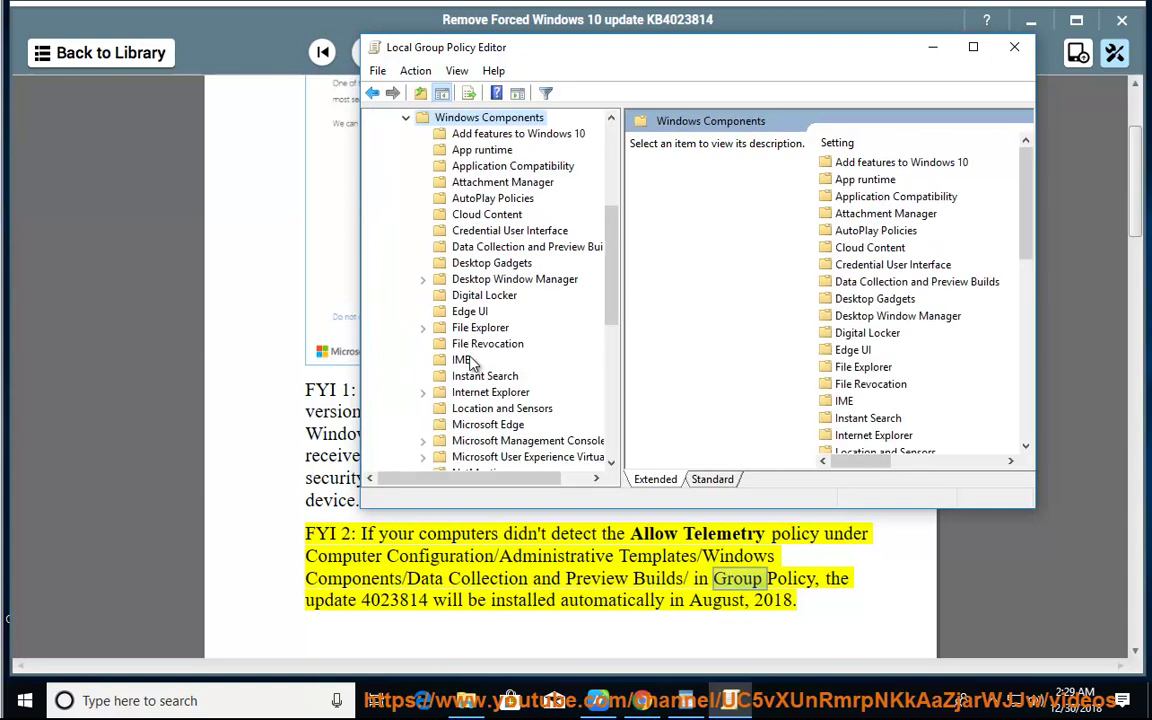
left_click(522, 247)
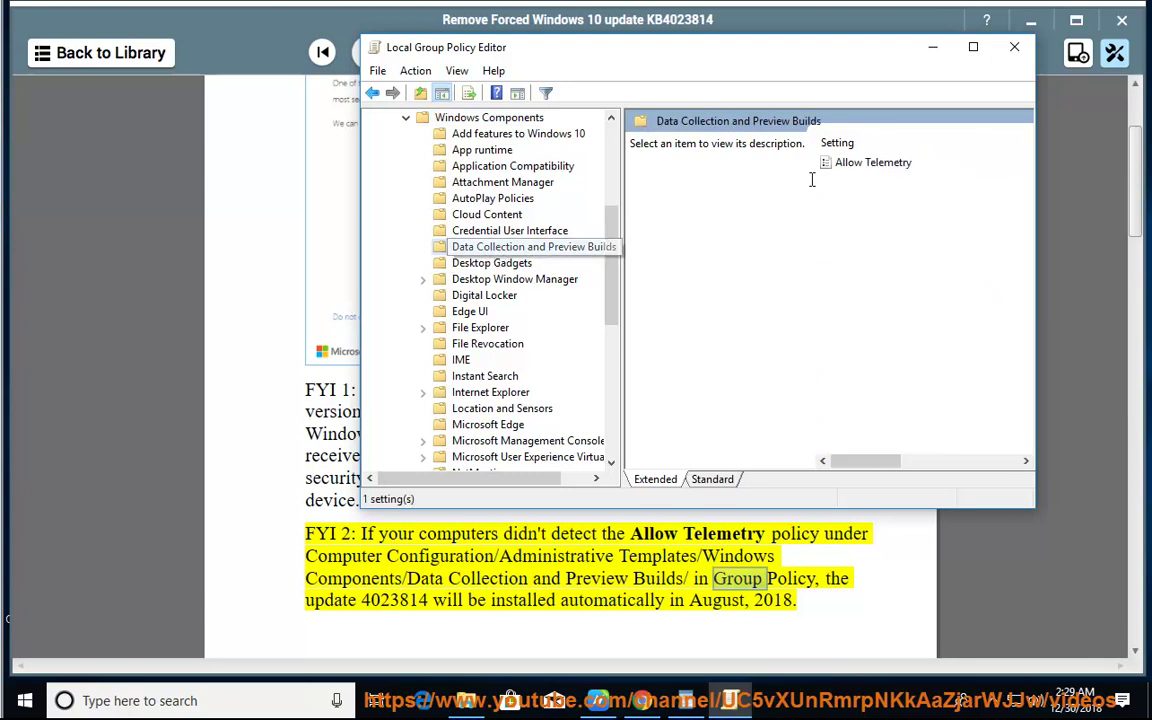
left_click(846, 166)
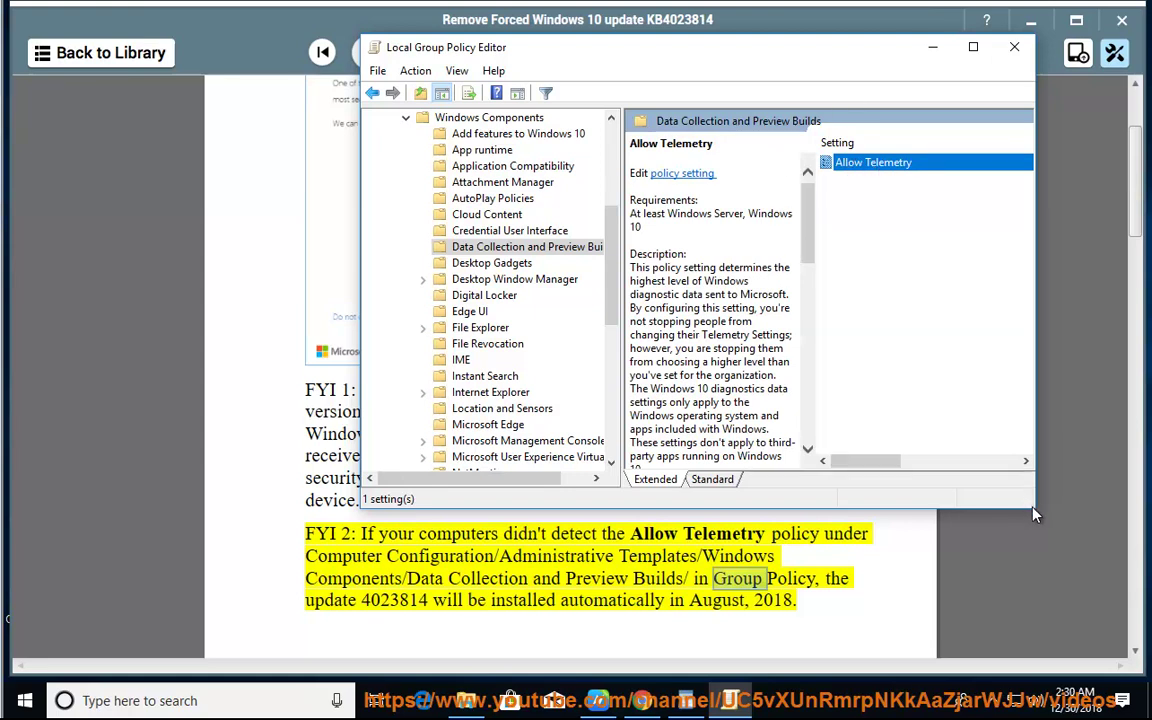
left_click_drag(1036, 508, 1127, 604)
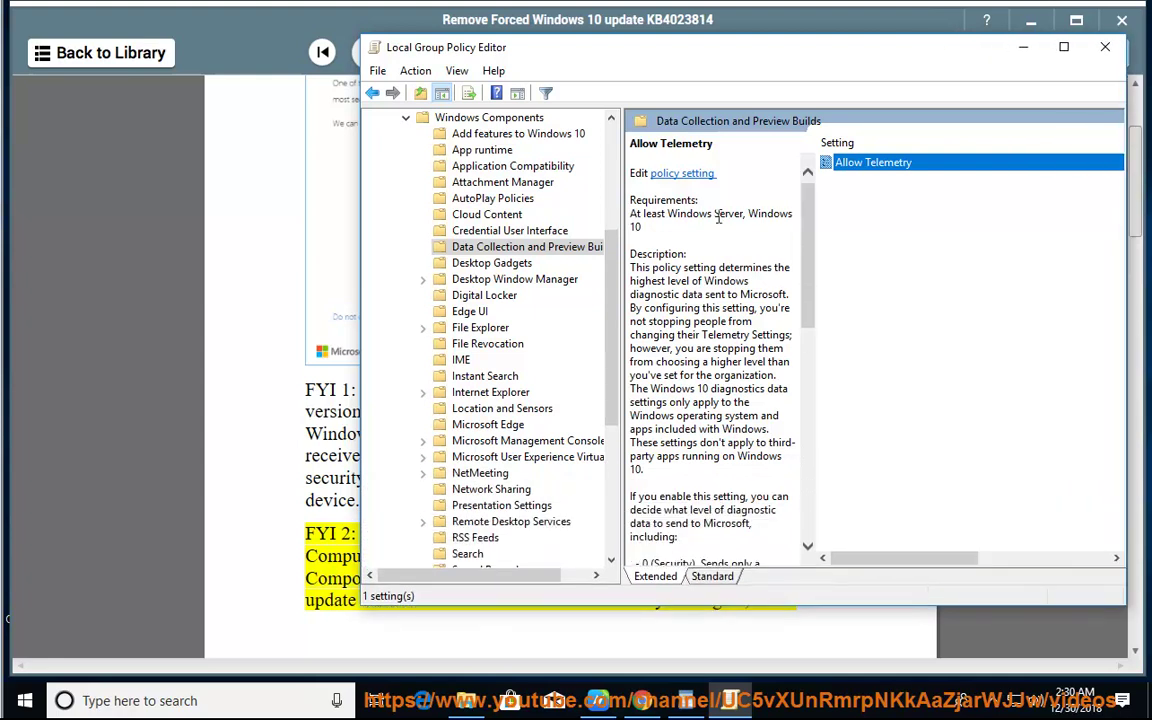
Hide the policy editor and resume the guide at Option 1's uninstall command
left_click(1030, 20)
left_click(1023, 47)
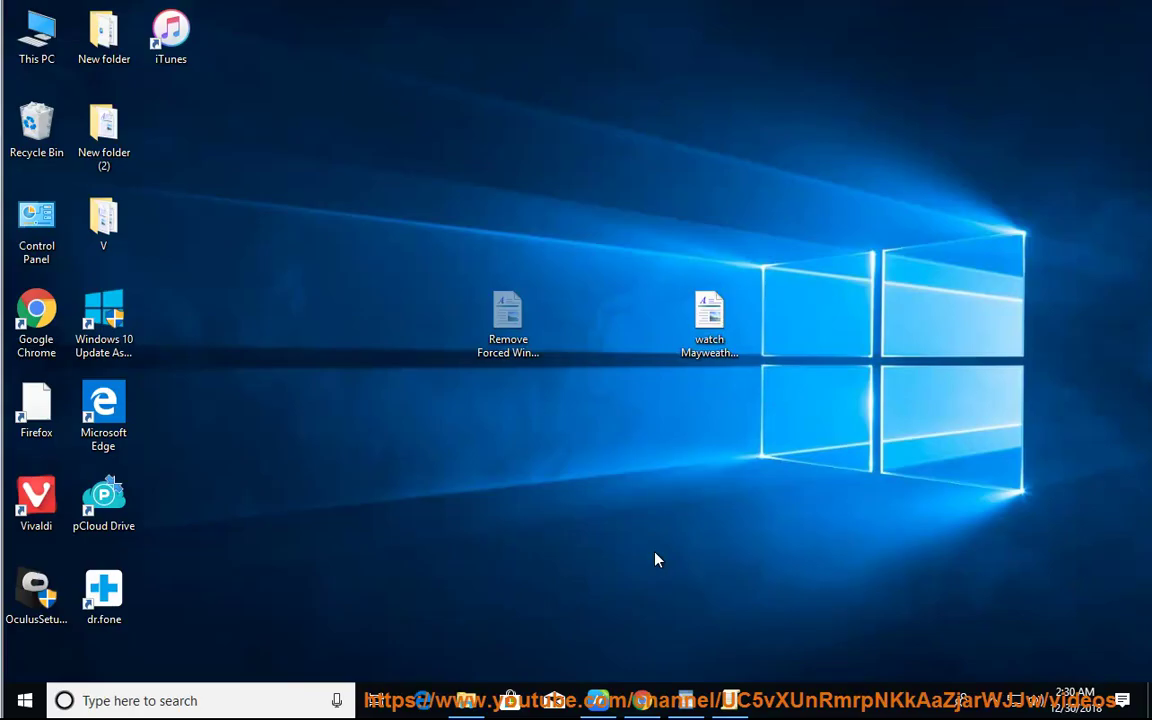
left_click(368, 52)
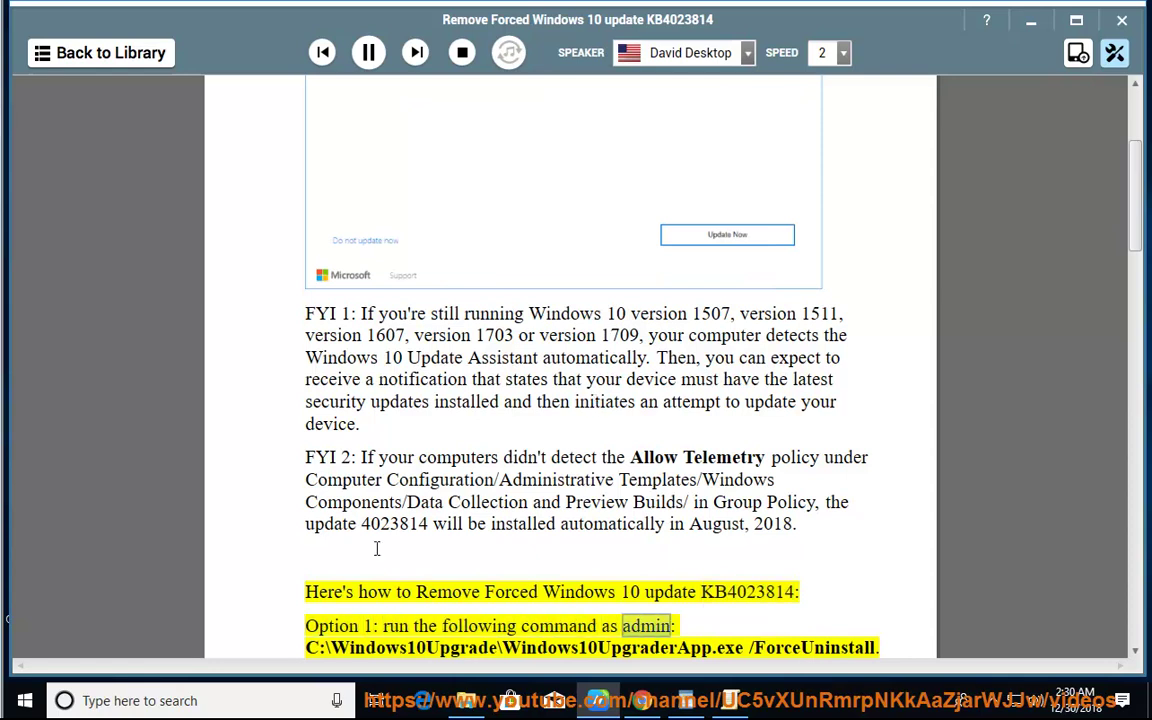
Launch Command Prompt as administrator from a 'CMD' search, approving the UAC prompt
left_click(203, 705)
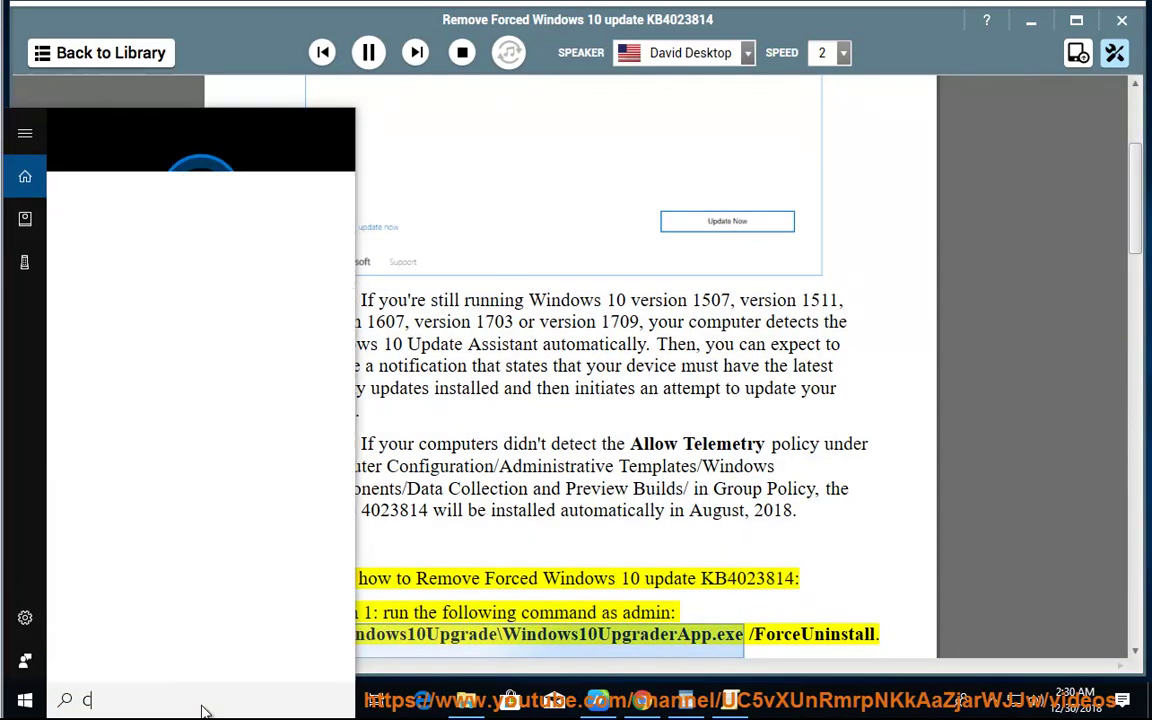
type("CMD")
right_click(167, 203)
left_click(140, 217)
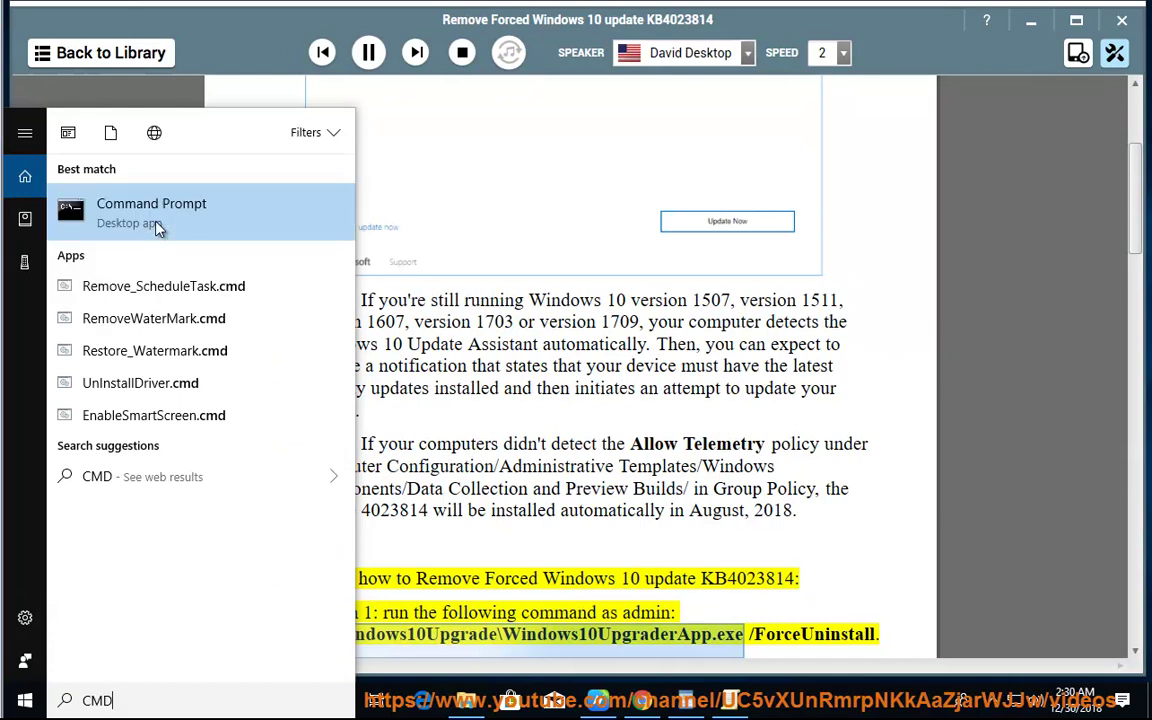
left_click(497, 455)
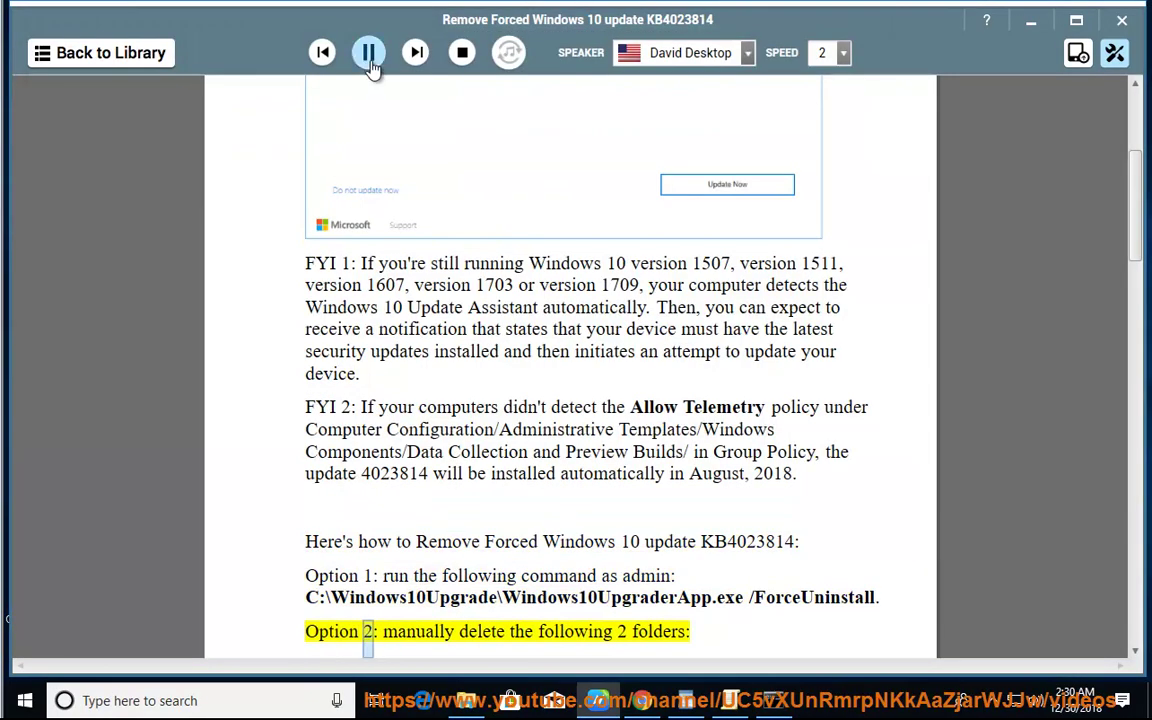
Pause the guide and copy its Windows10UpgraderApp.exe /ForceUninstall command line
left_click(368, 52)
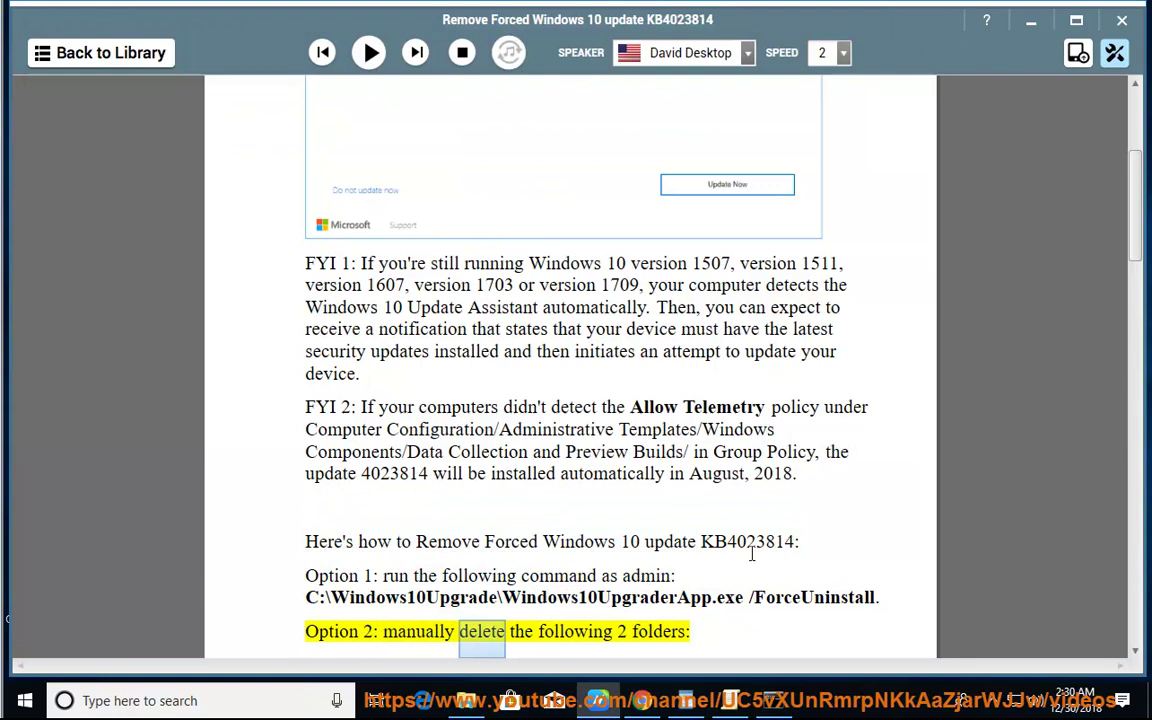
left_click_drag(877, 597, 307, 597)
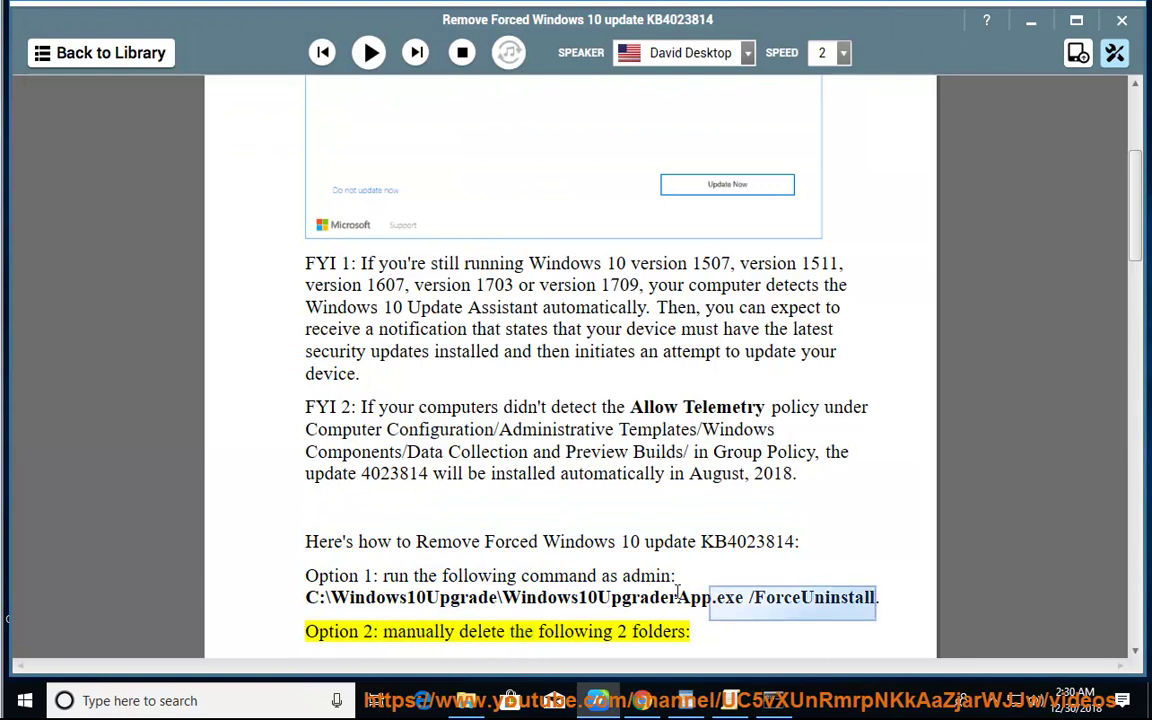
right_click(350, 597)
left_click(374, 532)
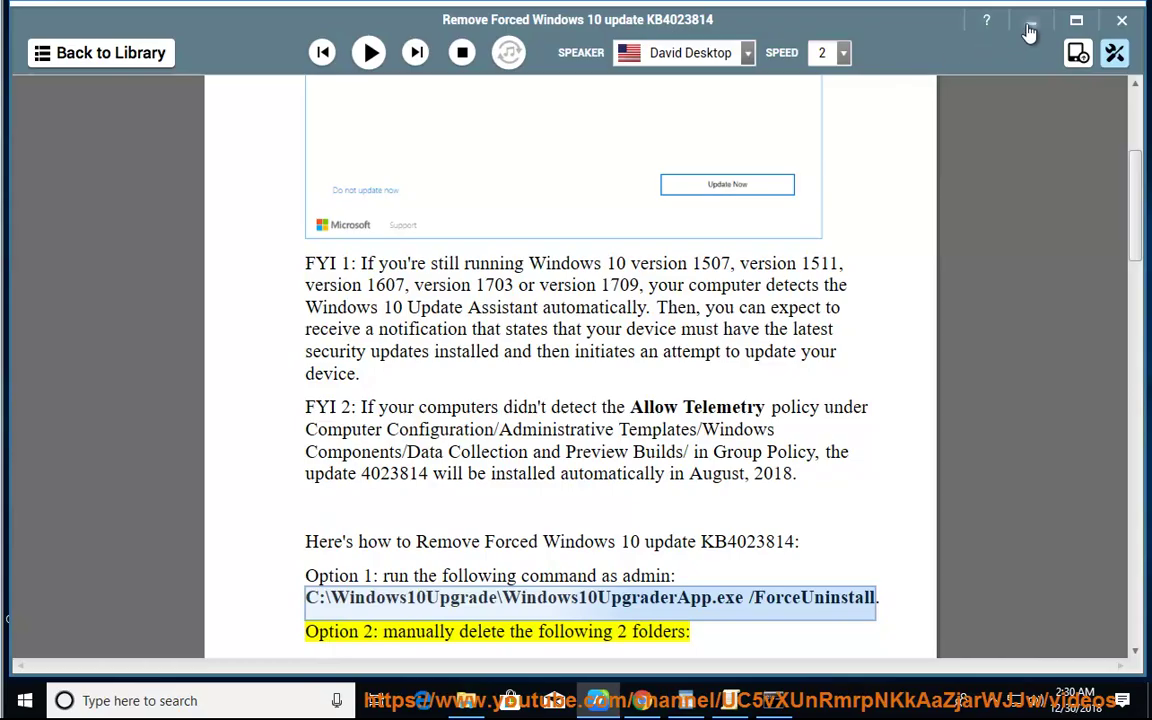
Run 'C:\Windows10Upgrade\Windows10UpgraderApp.exe /ForceUninstall' in the admin Command Prompt
left_click(1031, 21)
left_click(808, 37)
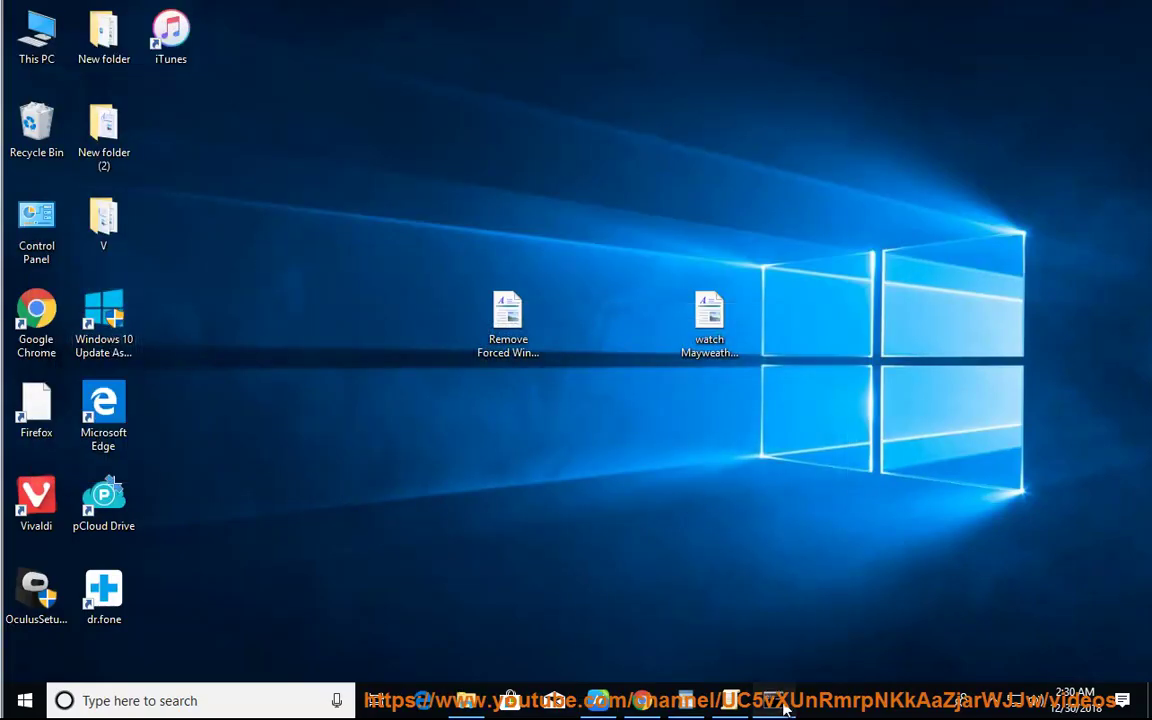
left_click(772, 700)
type("C:\\Windows10Upgrade\\Windows10UpgraderApp.exe /ForceUninstall")
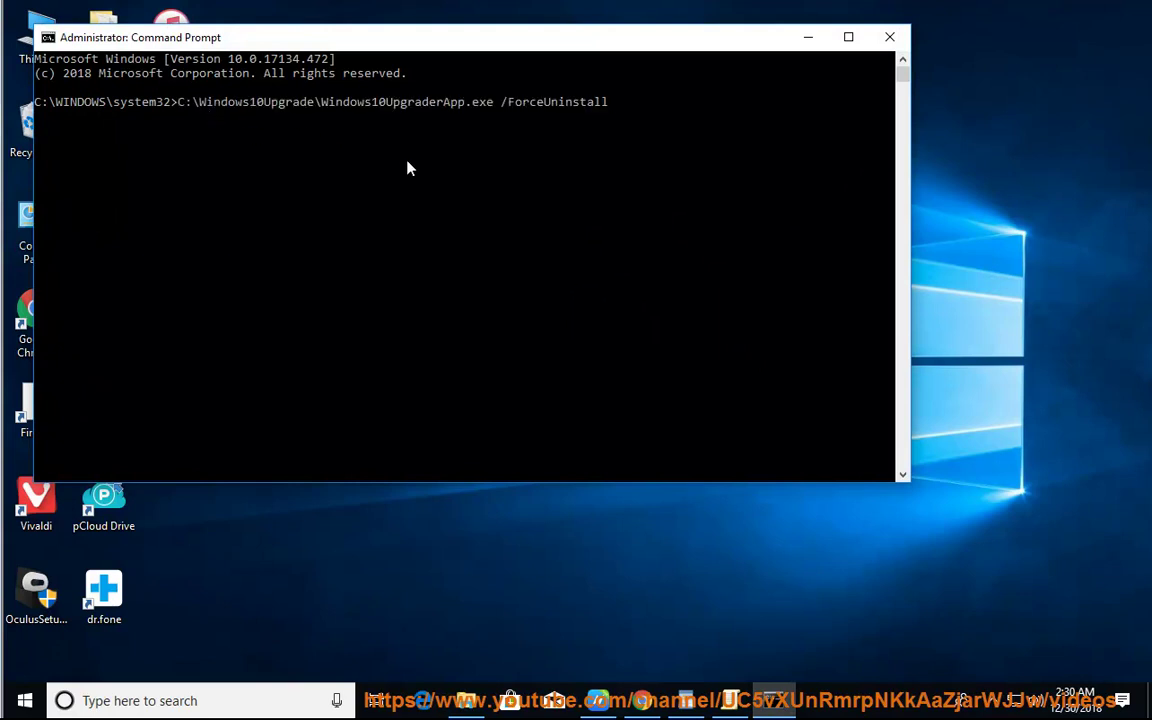
key("Return")
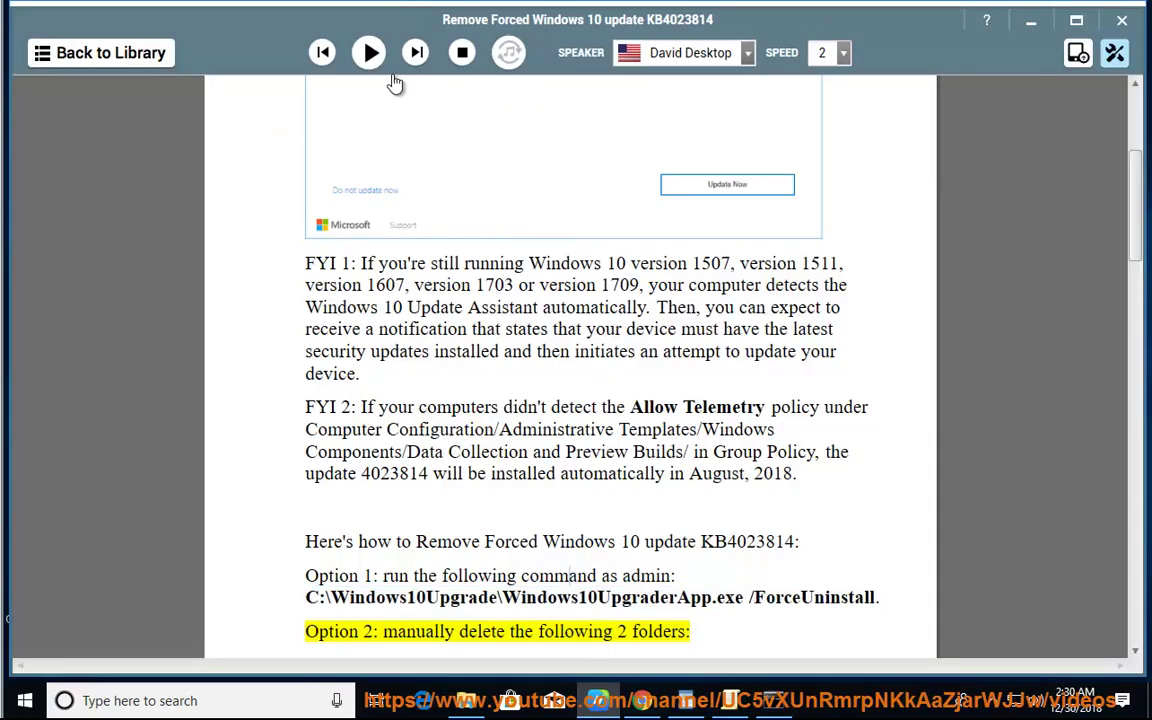
Resume reading the guide from Option 2 through the update-detection blocking steps
left_click(368, 53)
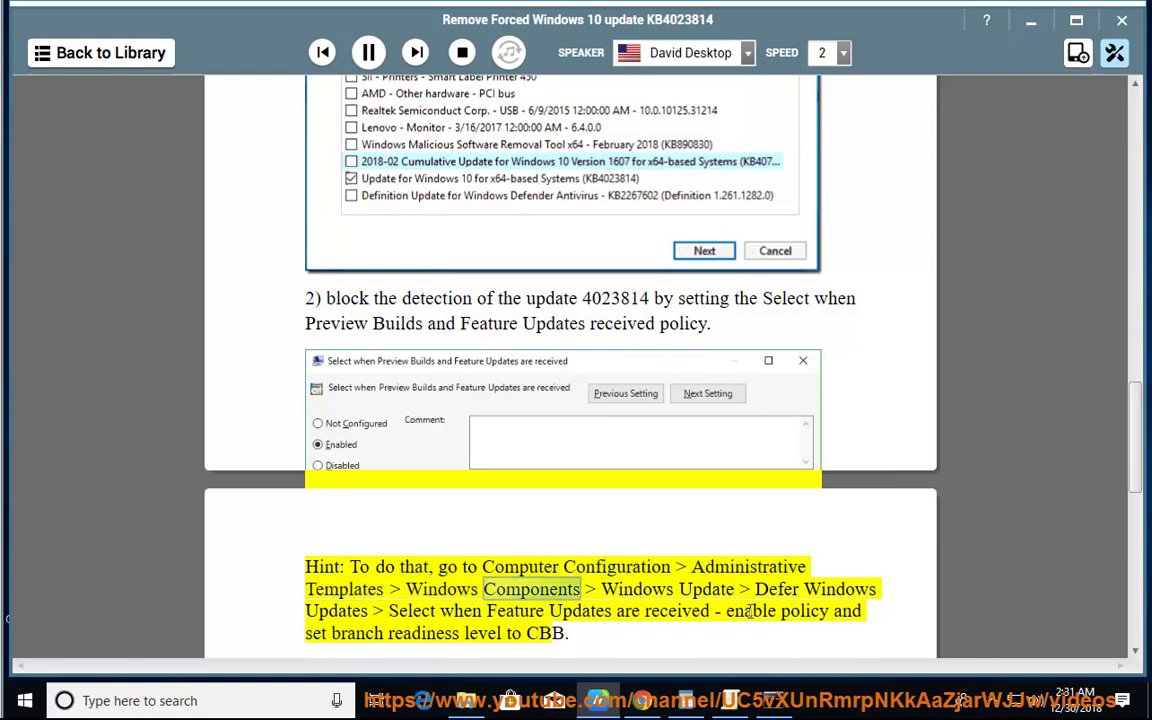
mouse_move(729, 700)
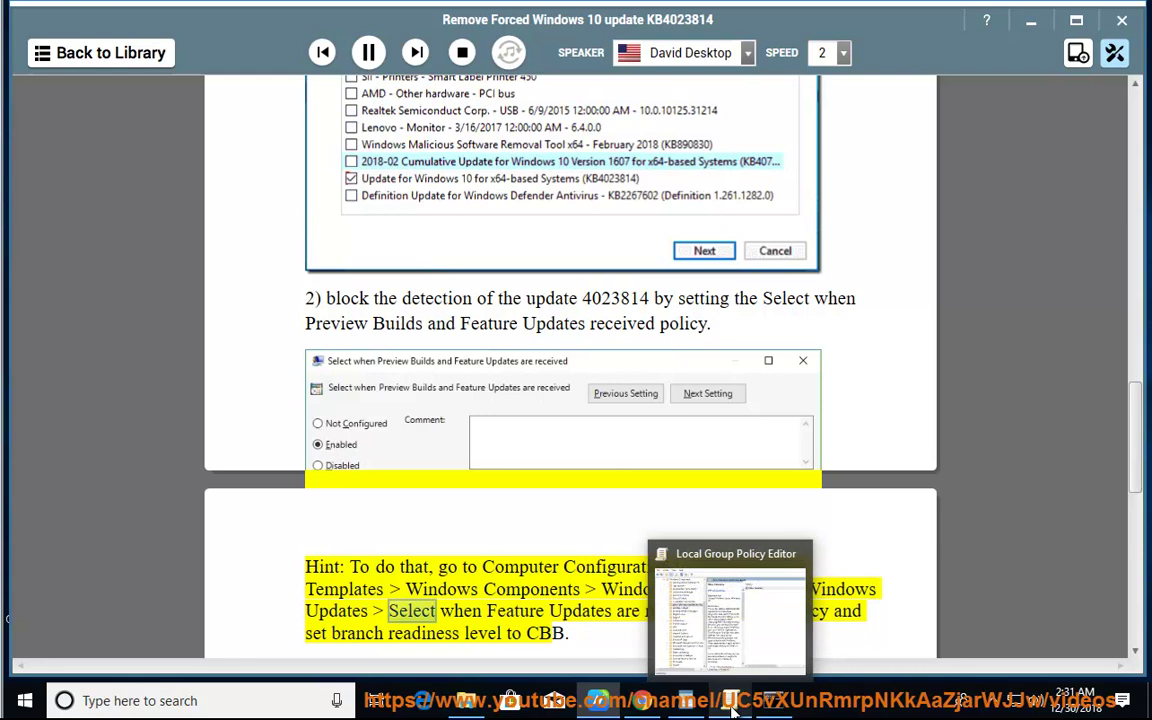
left_click(740, 605)
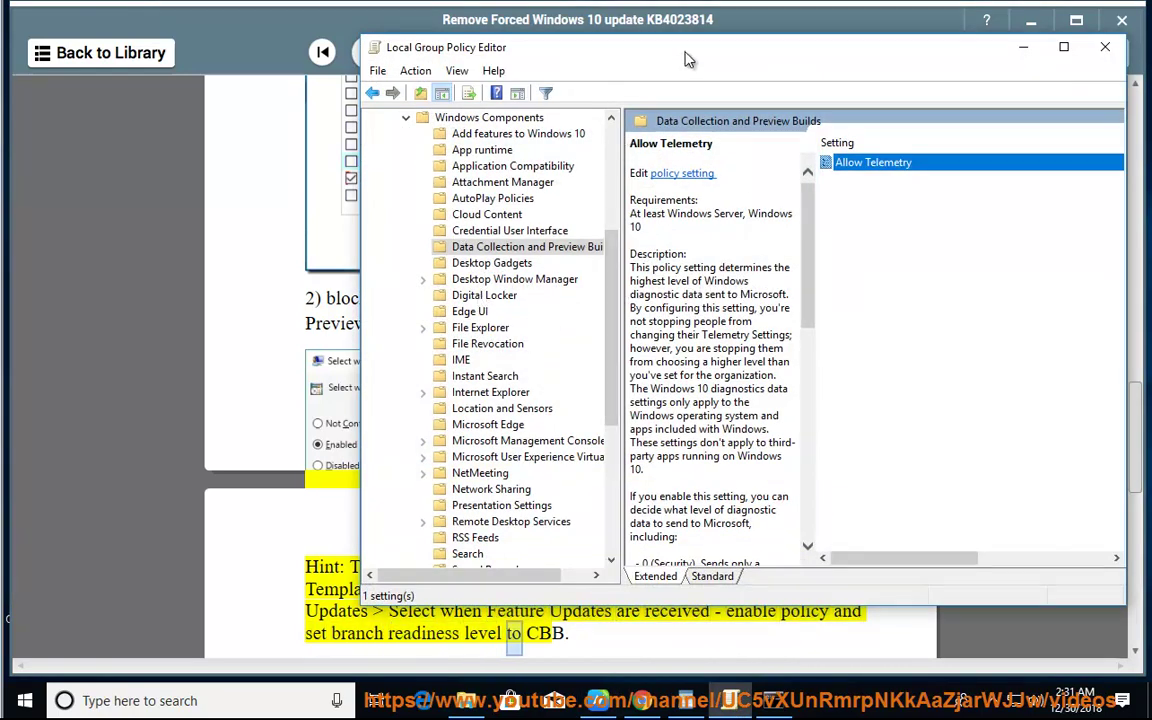
left_click_drag(688, 57, 681, 32)
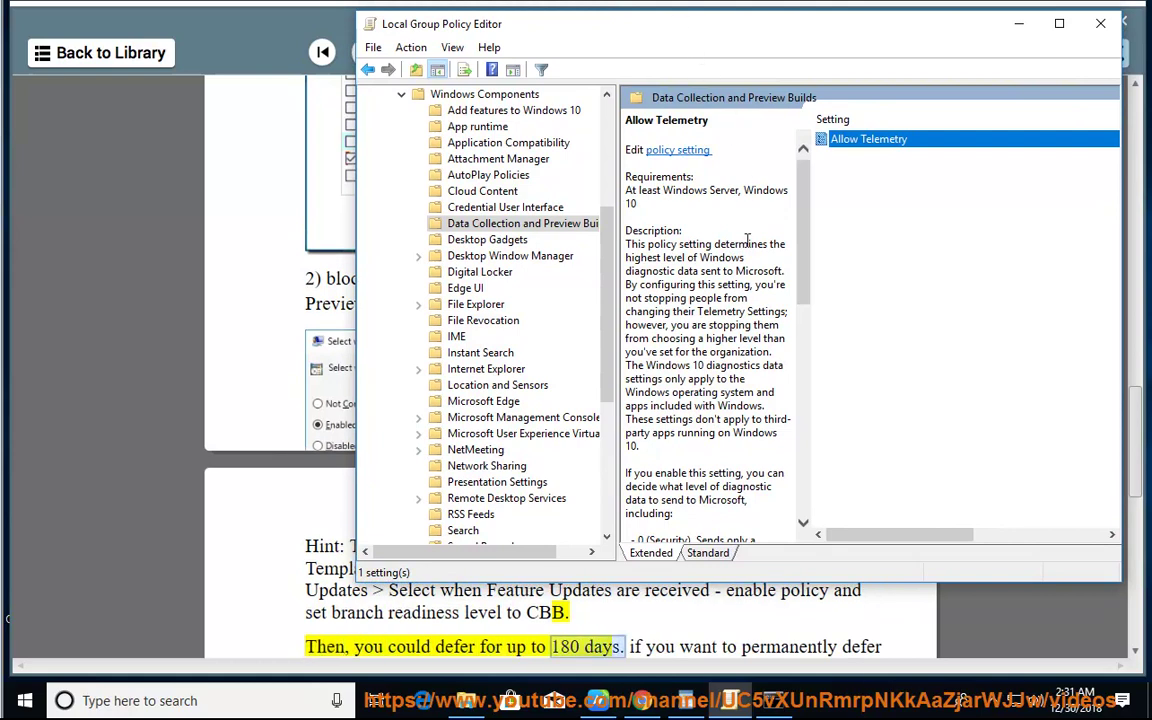
left_click(740, 620)
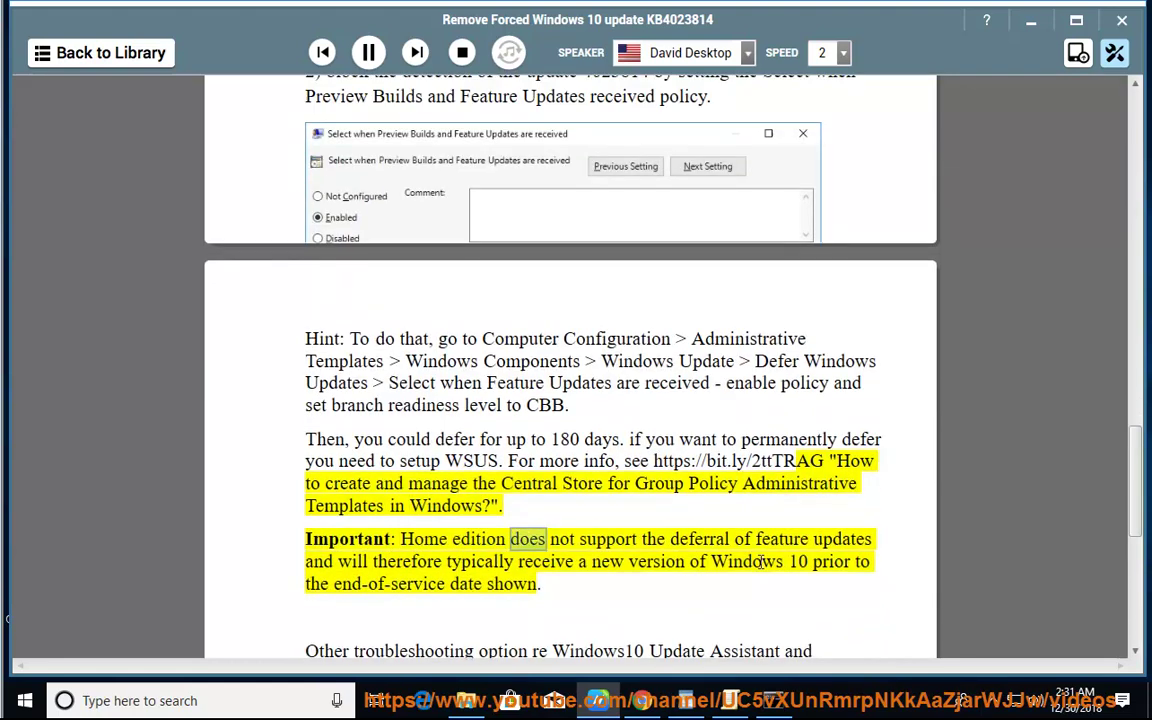
left_click(258, 703)
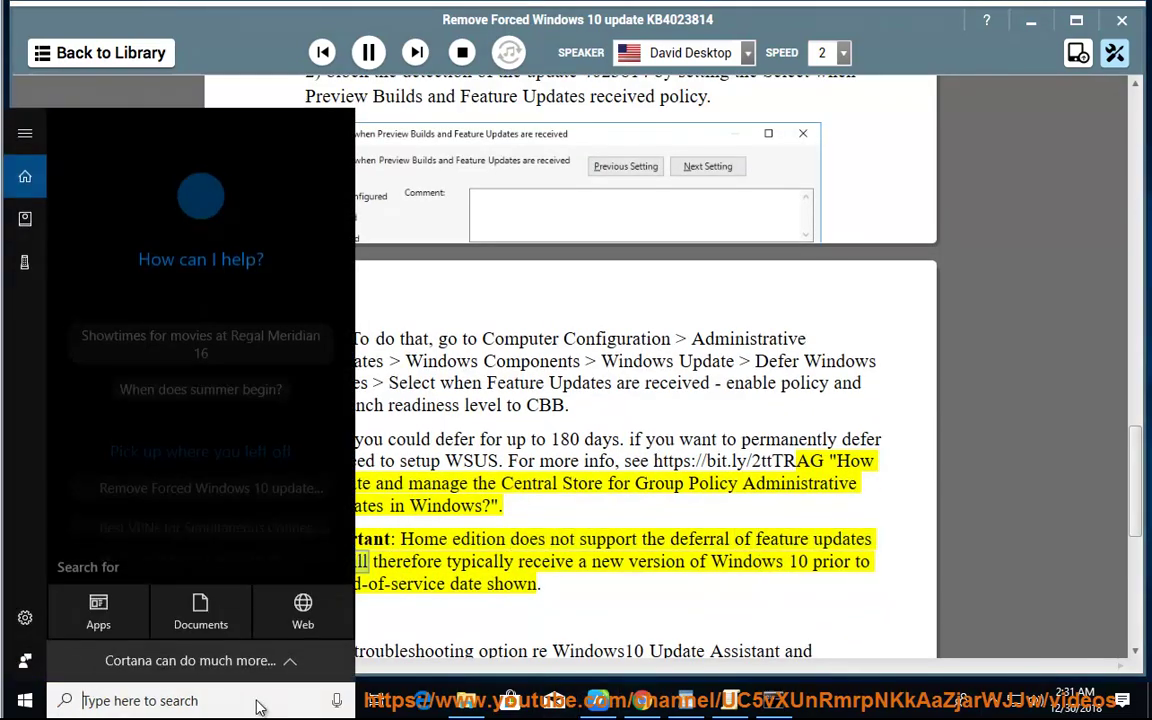
type("SYS")
left_click(237, 226)
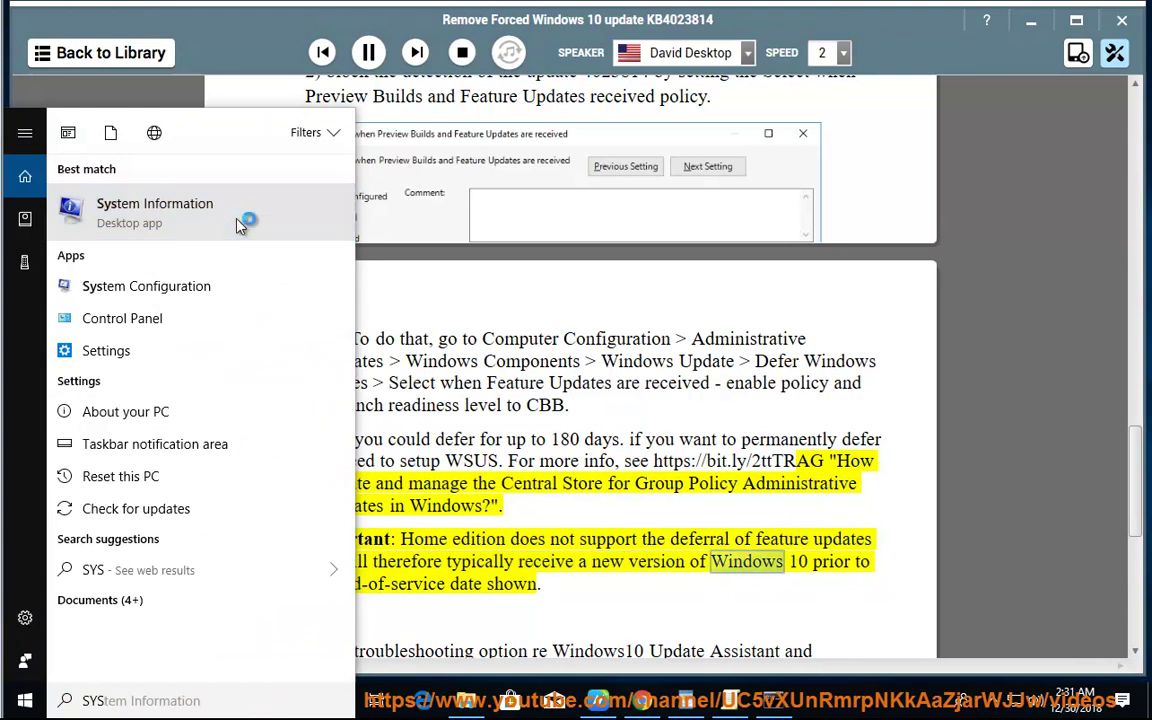
left_click(632, 130)
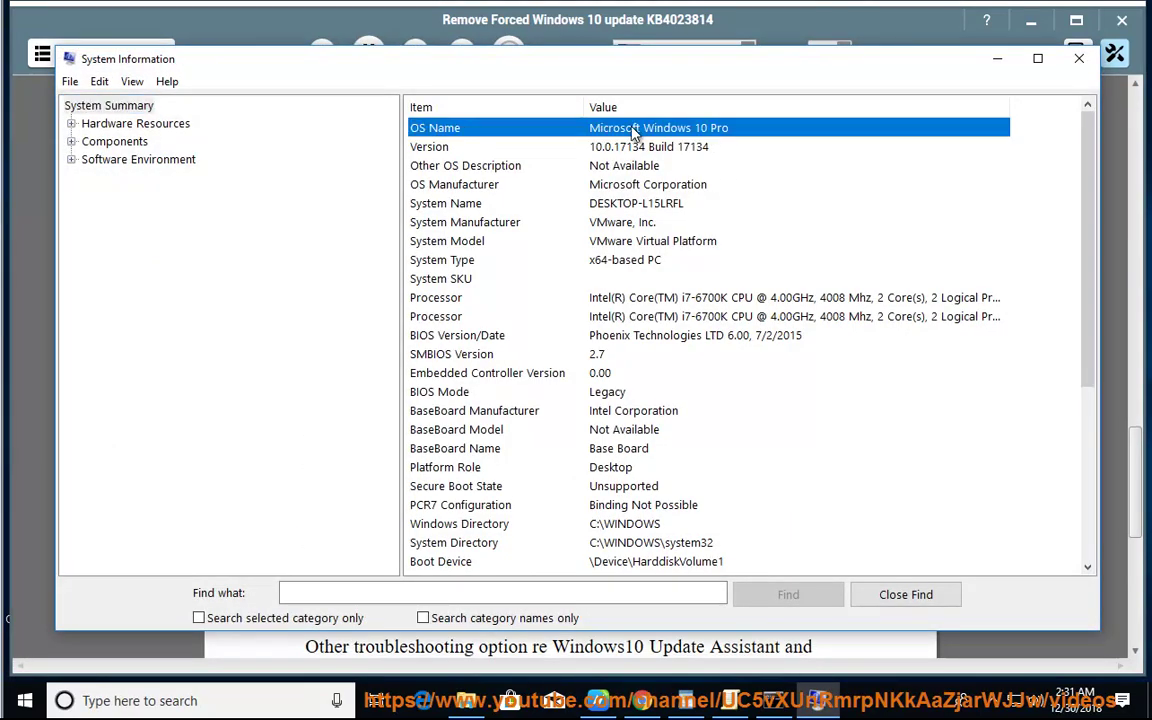
left_click(997, 58)
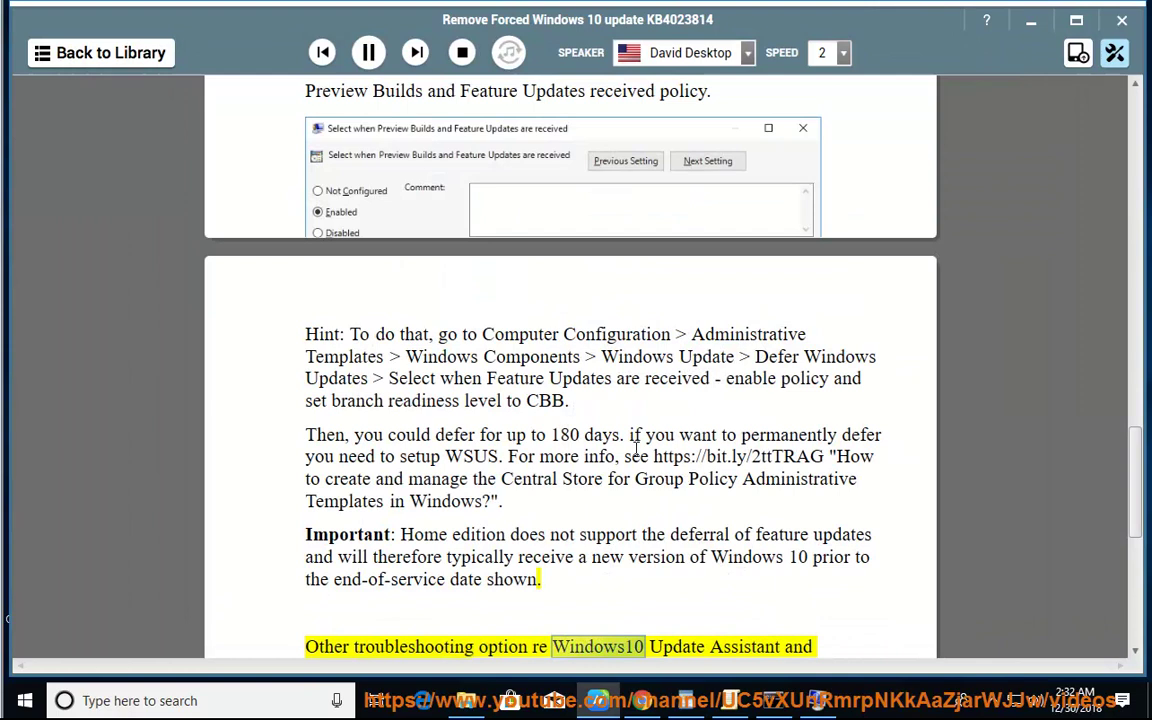